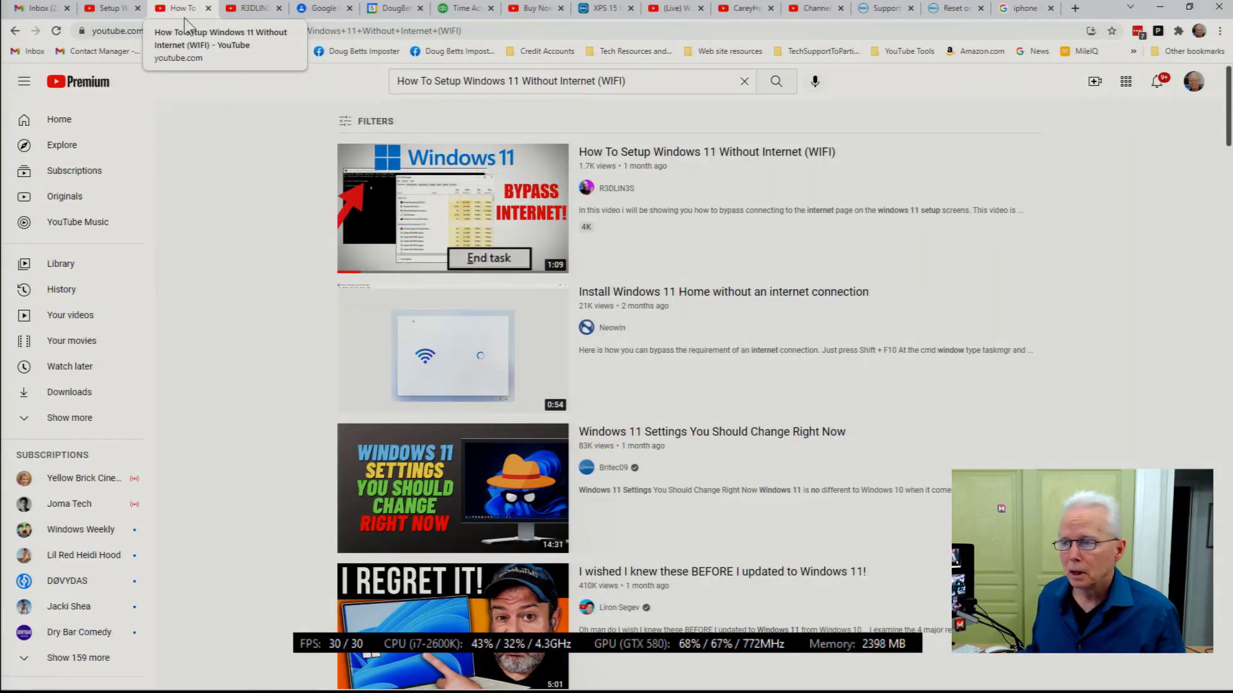
Bring up the 'Setup Windows 11 offline / local account' search results tab
mouse_move(600, 206)
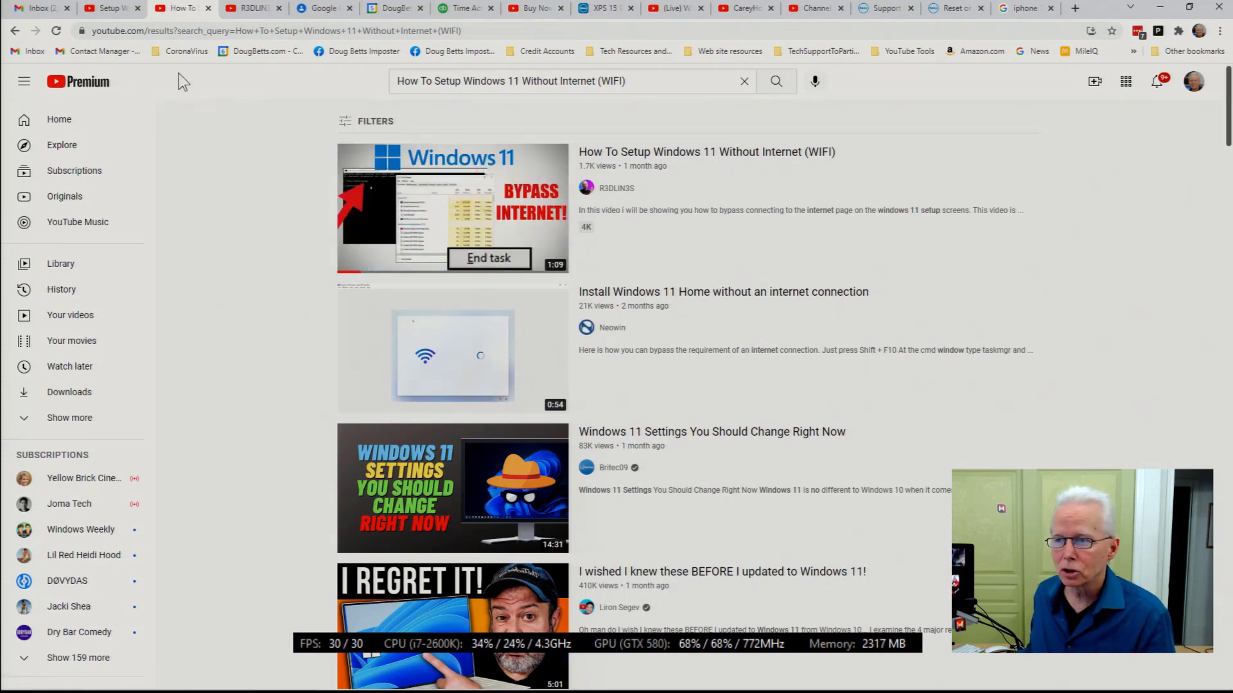
click(118, 11)
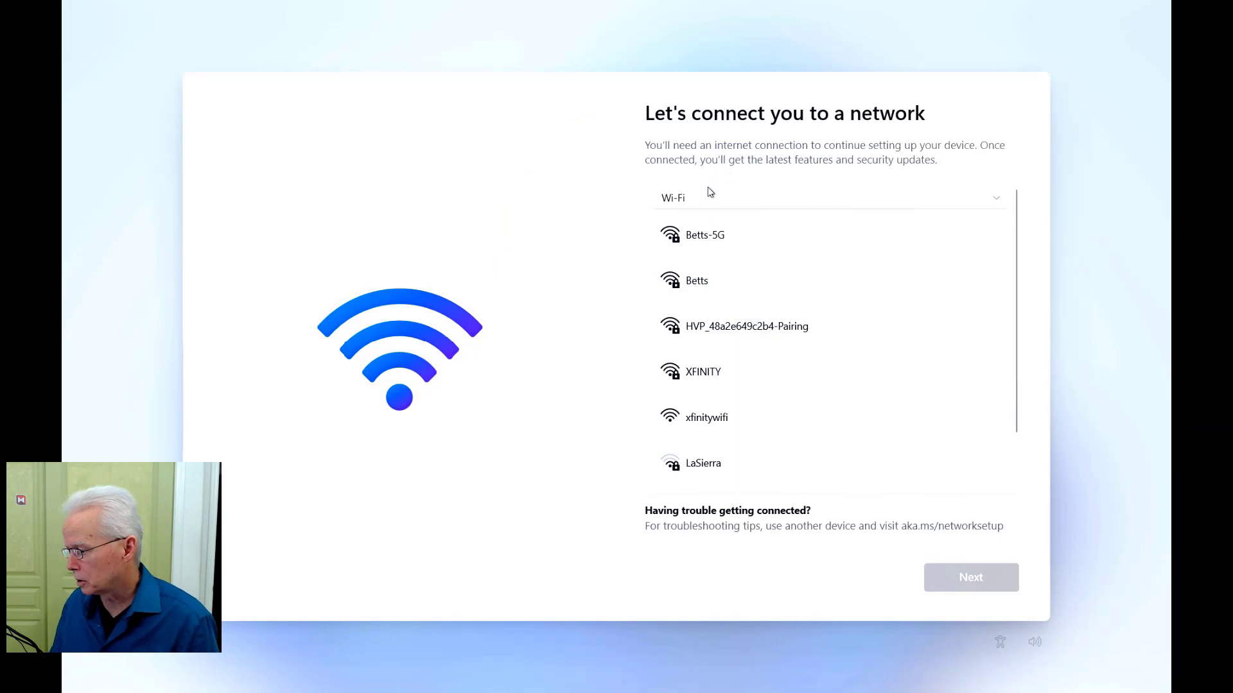
Choose the Wi-Fi 2 adapter to list its nearby networks
click(996, 201)
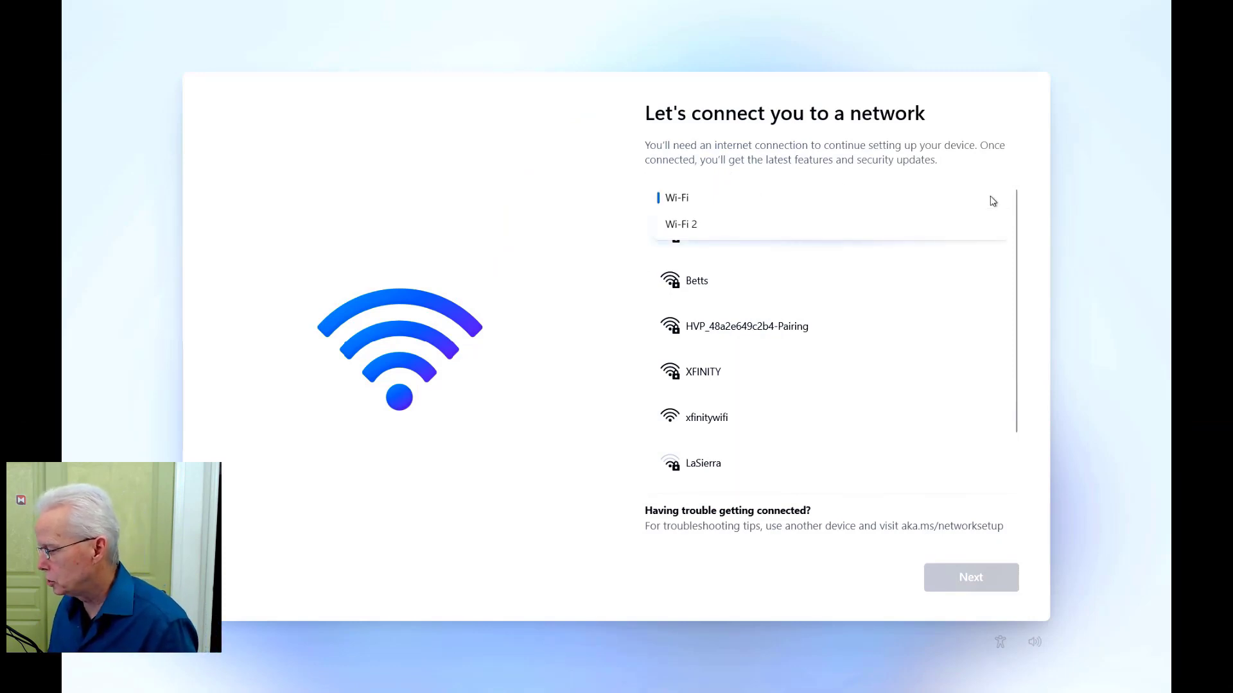
click(763, 224)
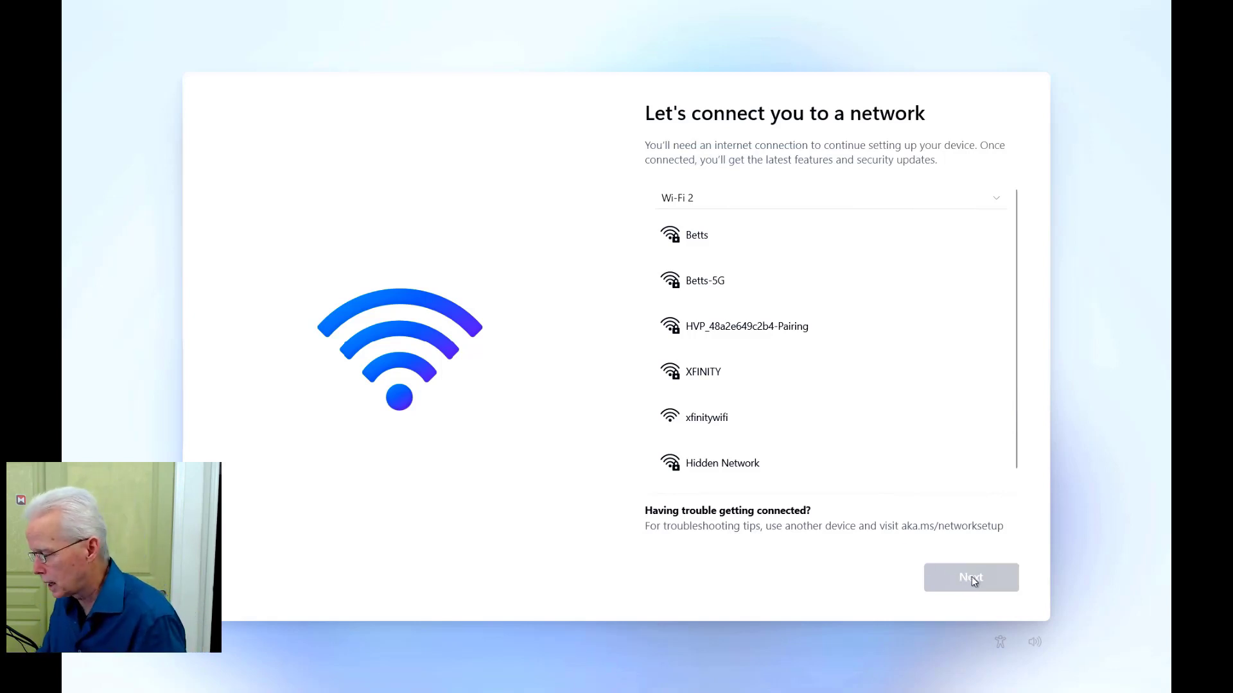
Connect to the Betts Wi-Fi network by entering its network security key
click(721, 250)
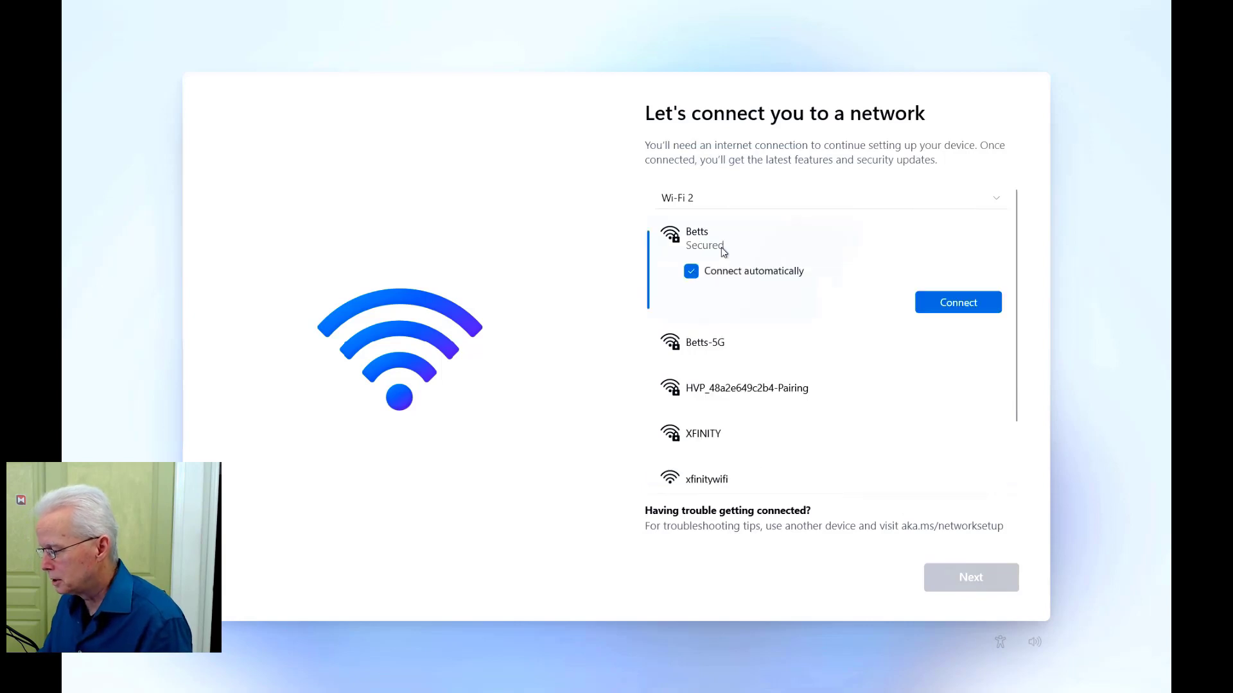
click(948, 306)
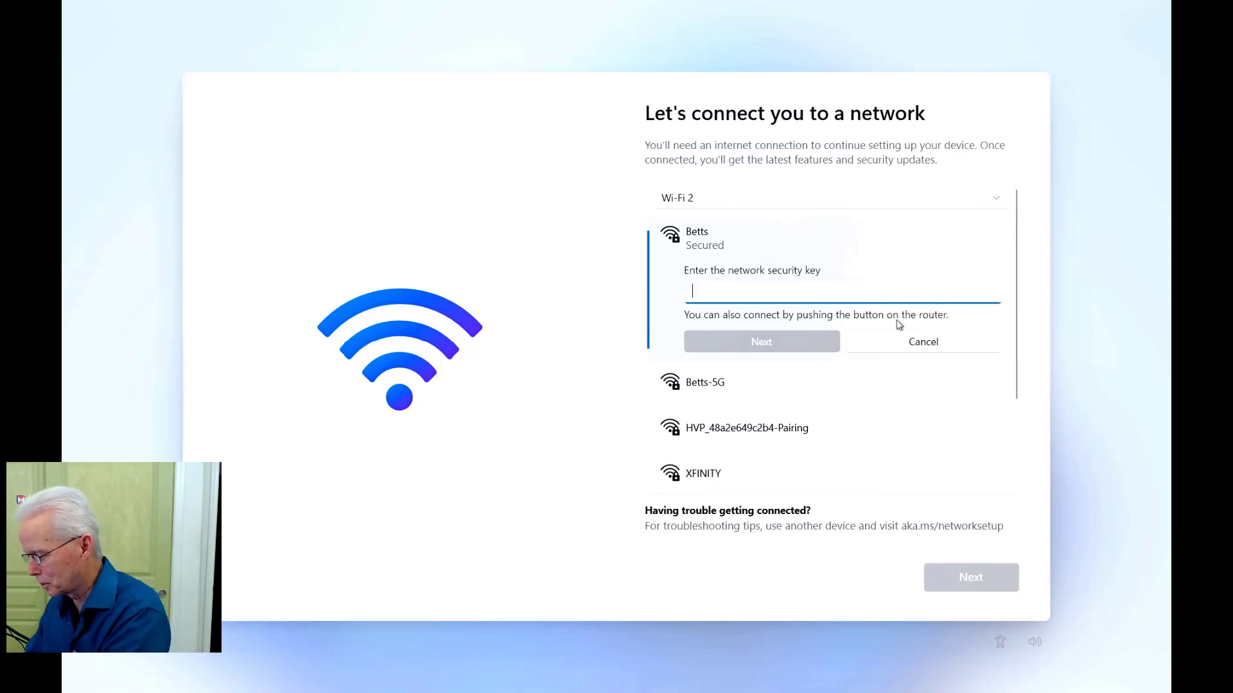
text(***)
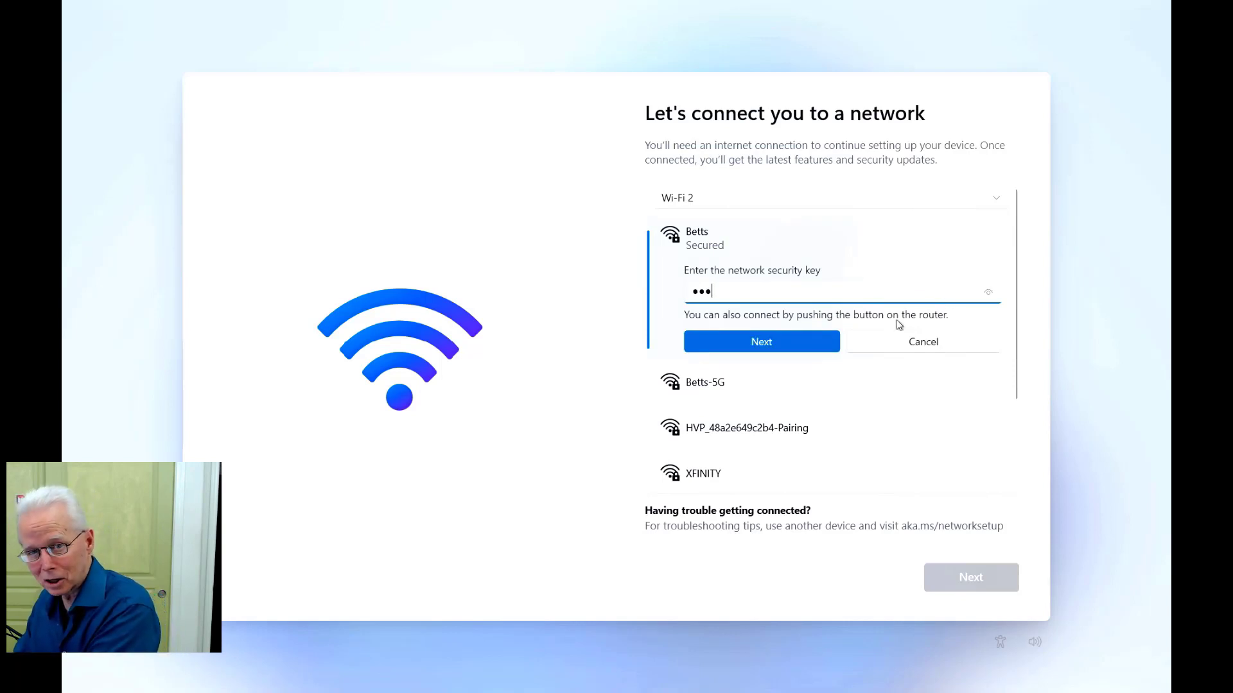
text(*******)
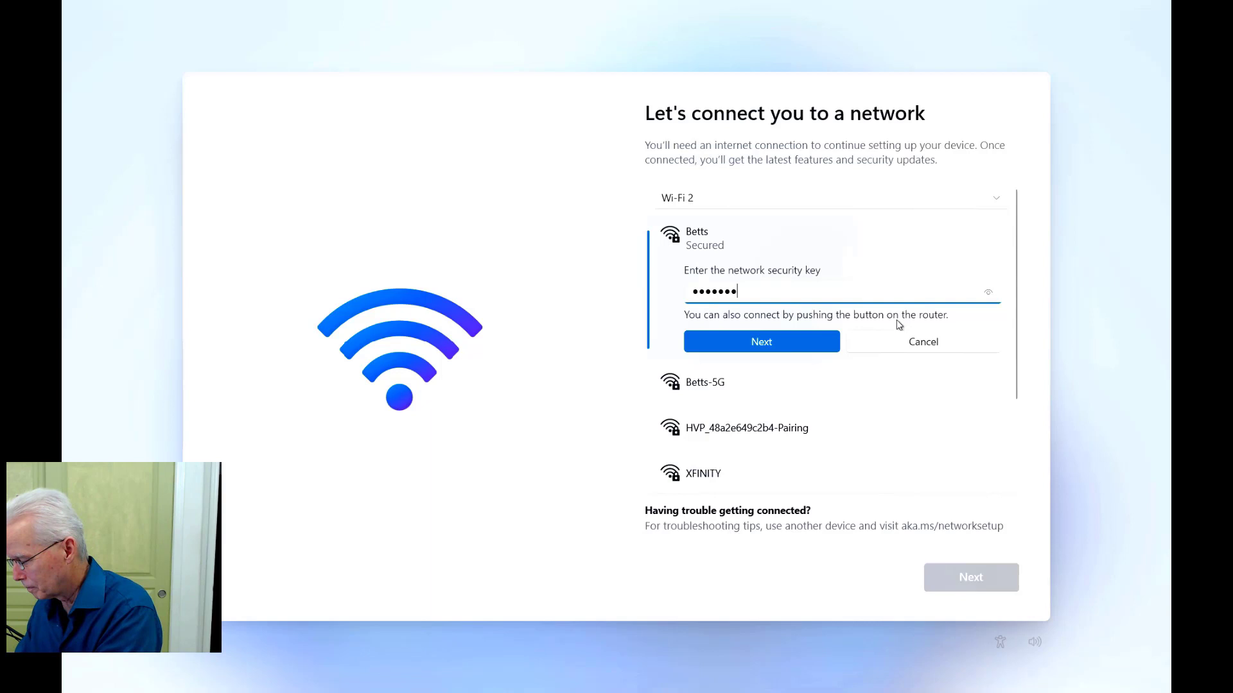
click(812, 342)
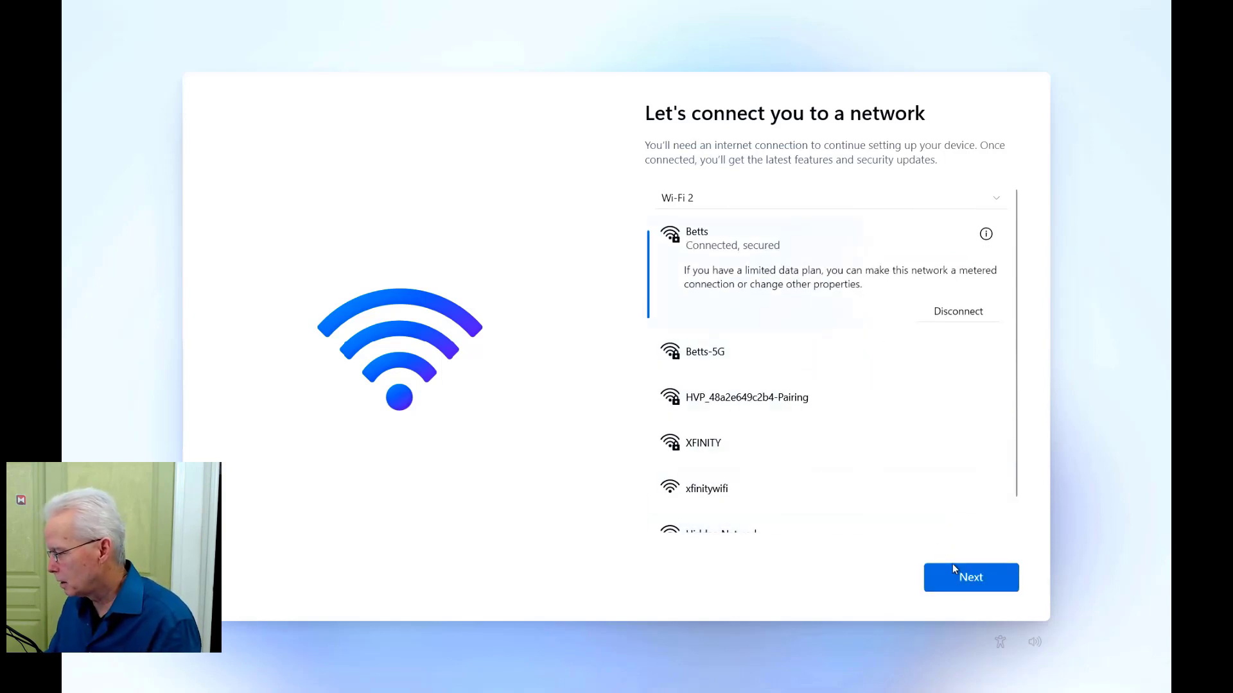
Continue past the update check to the 'Let's add your Microsoft account' page
click(964, 580)
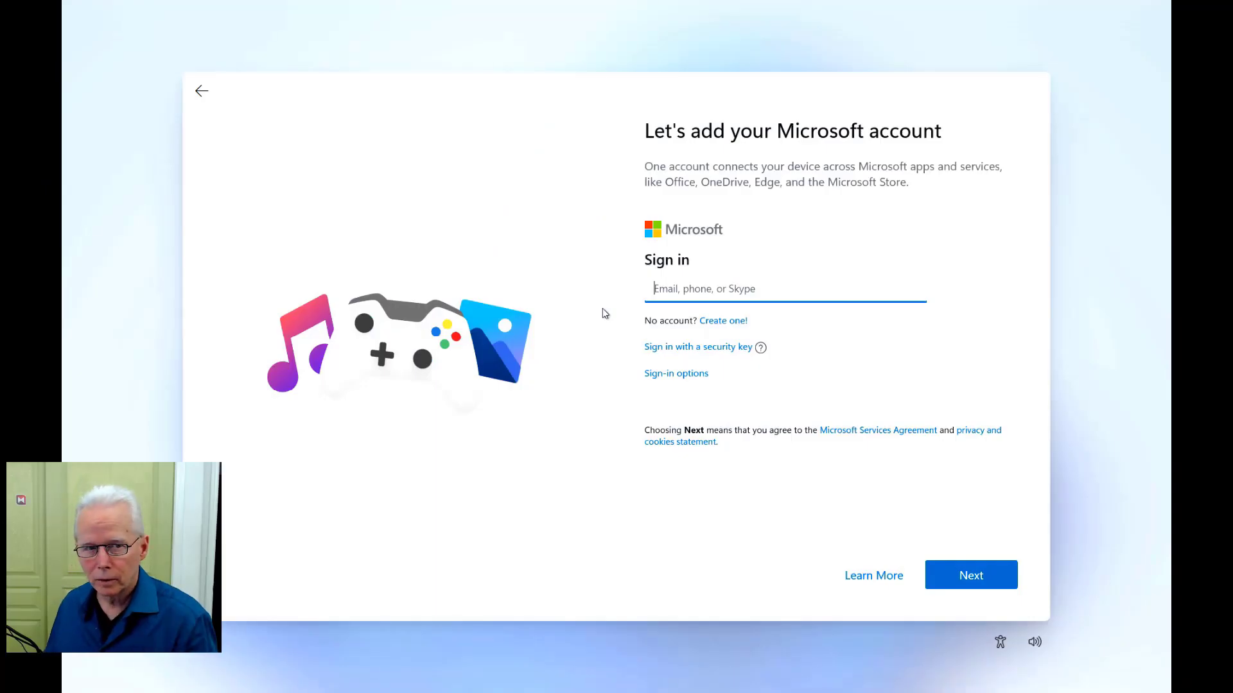
Go back to the 'Let's connect you to a network' page
click(203, 92)
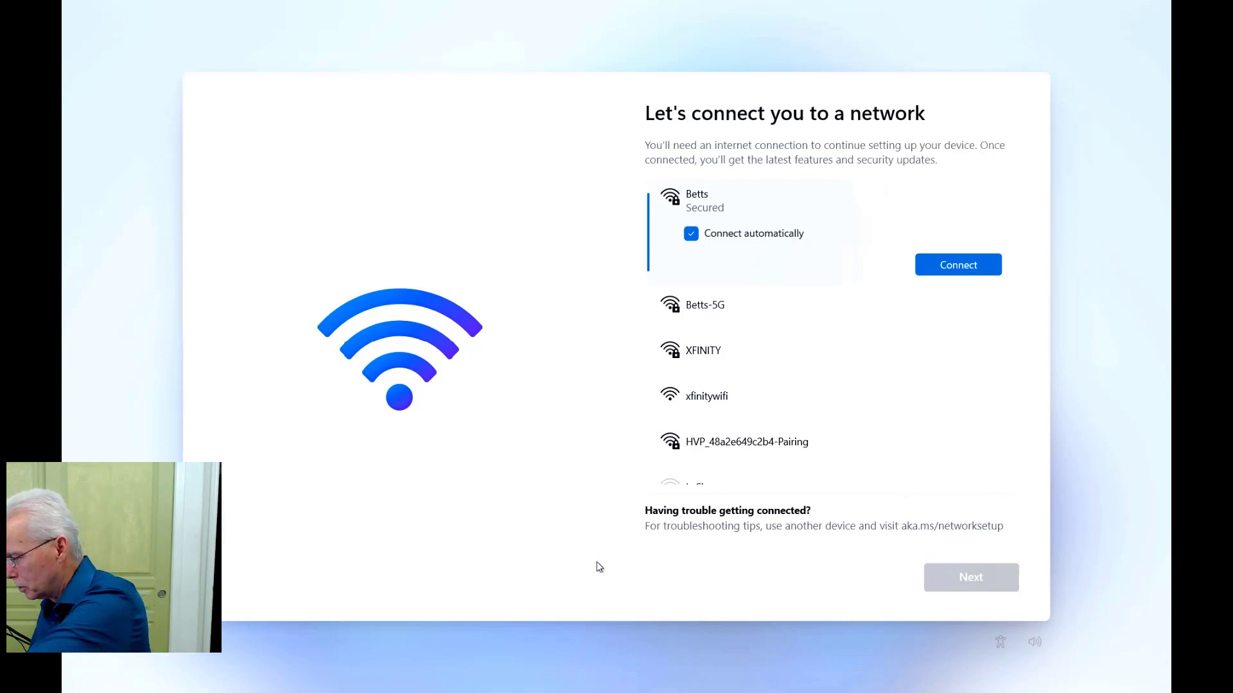
Launch Task Manager with taskmgr from the Shift+F10 Command Prompt and show all processes
key(shift+F10)
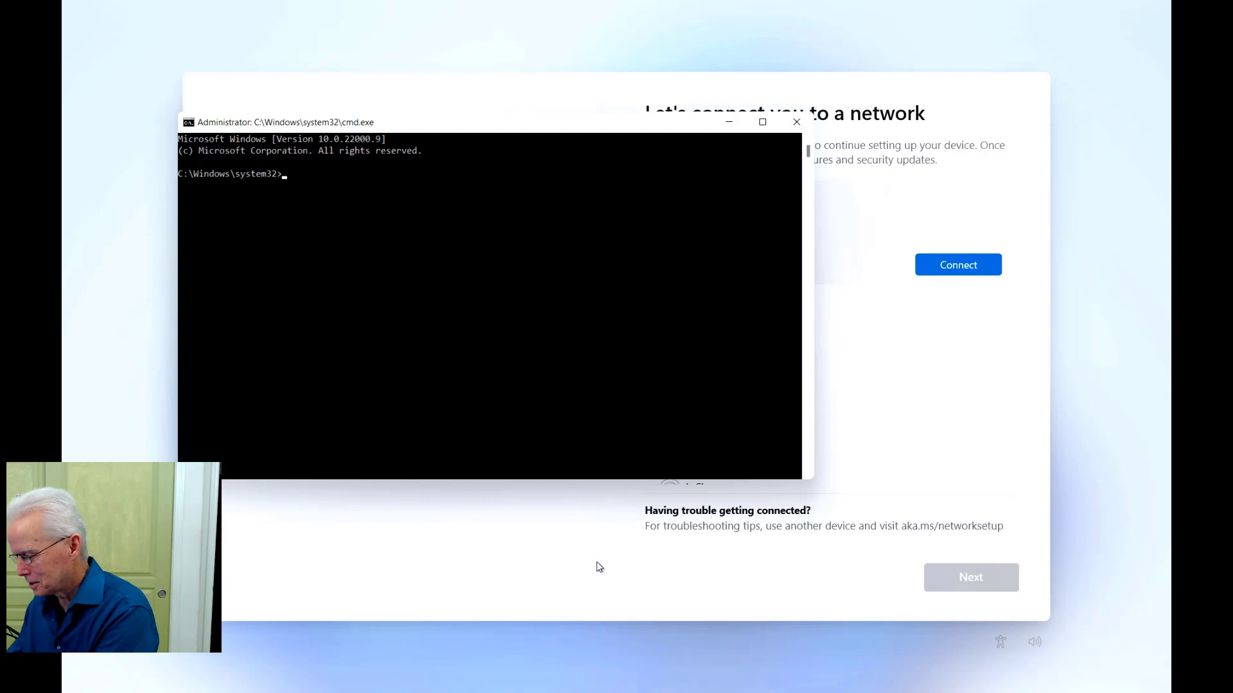
text(taskm)
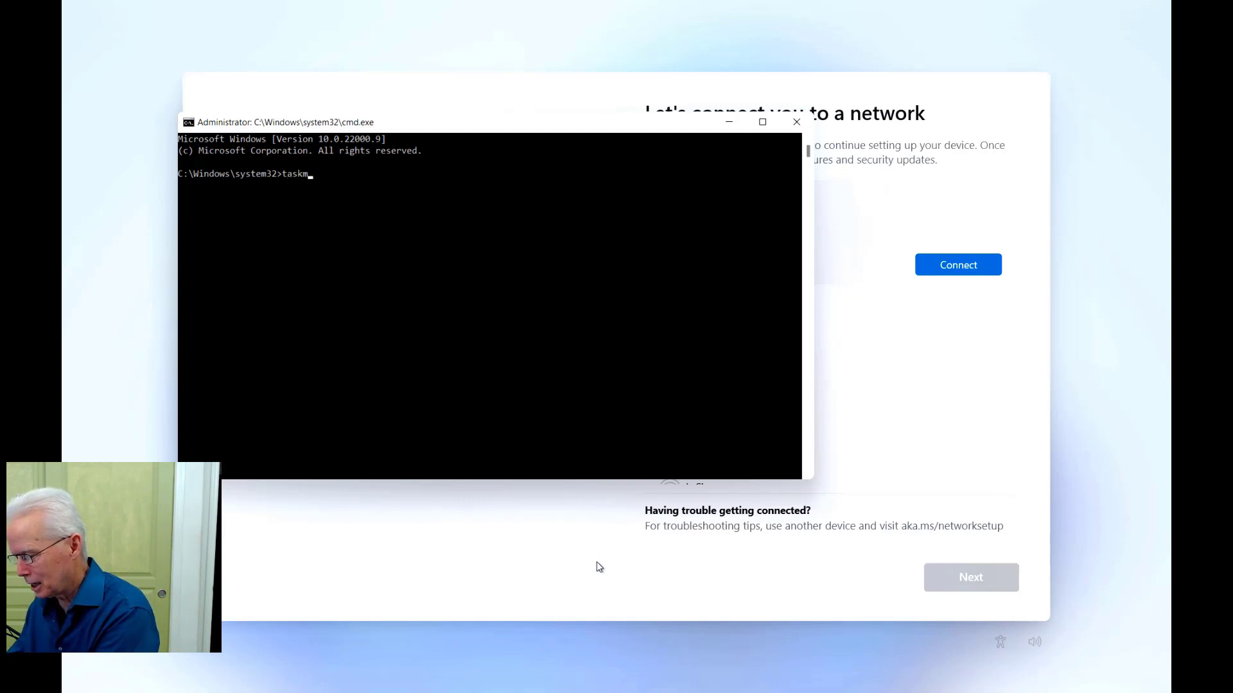
text(gr)
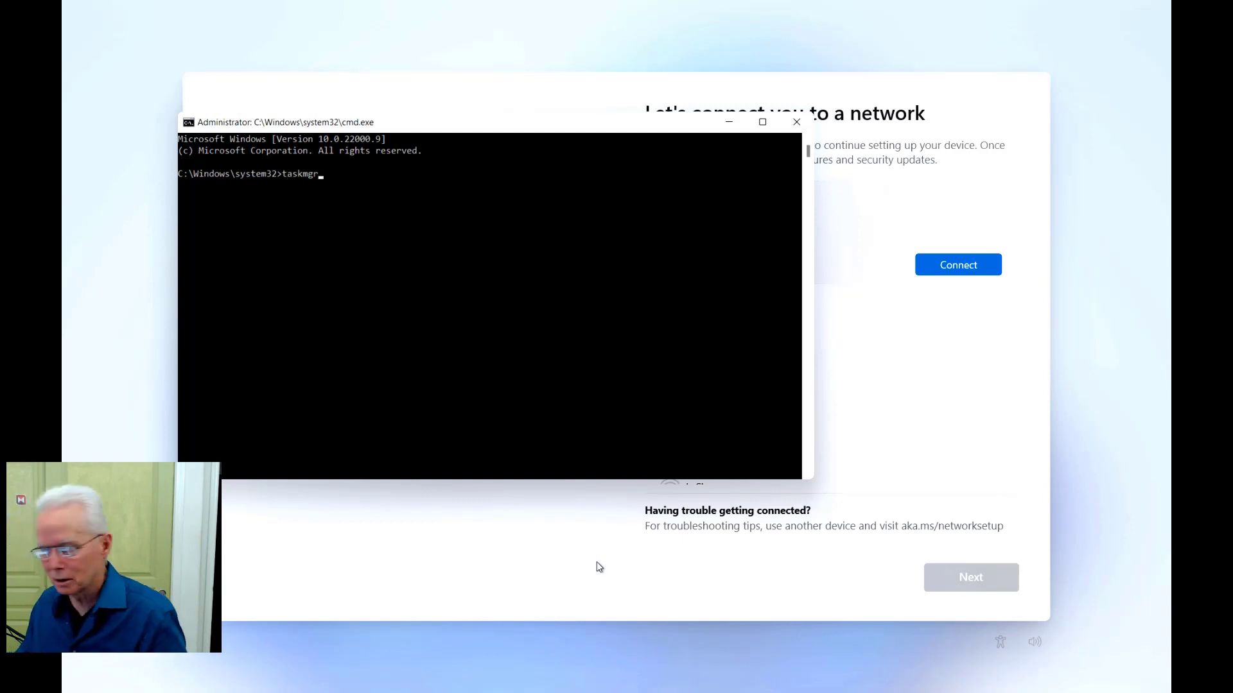
key(Return)
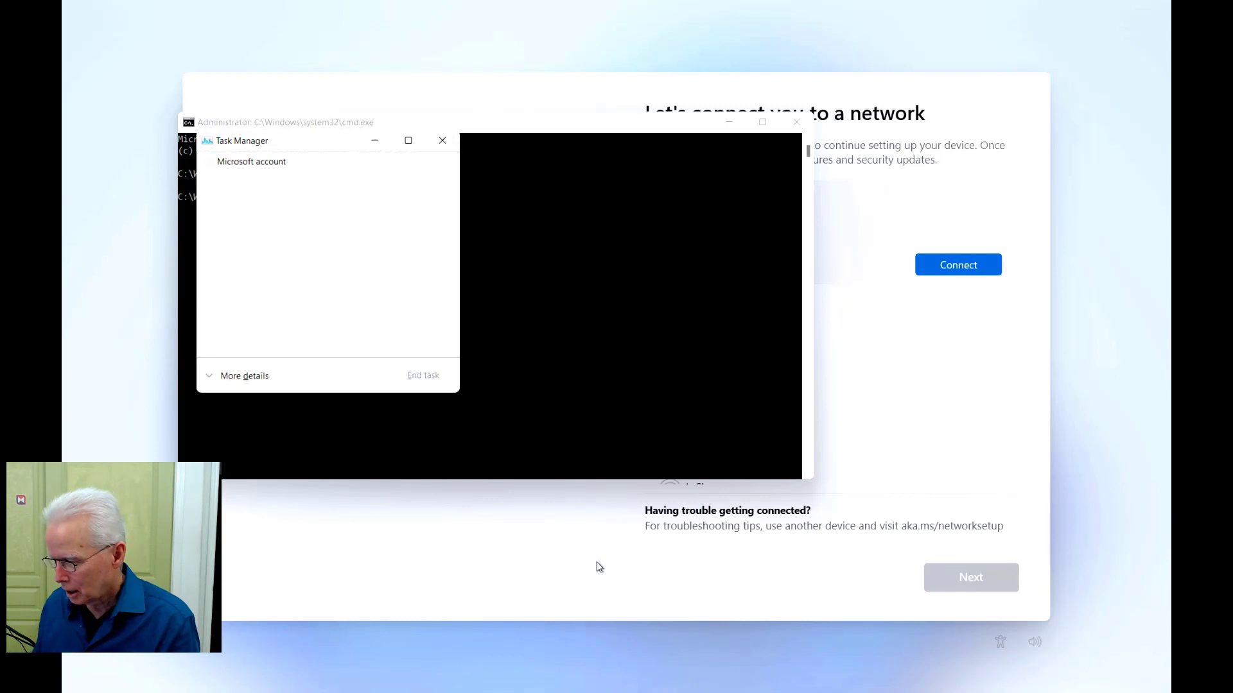
click(233, 378)
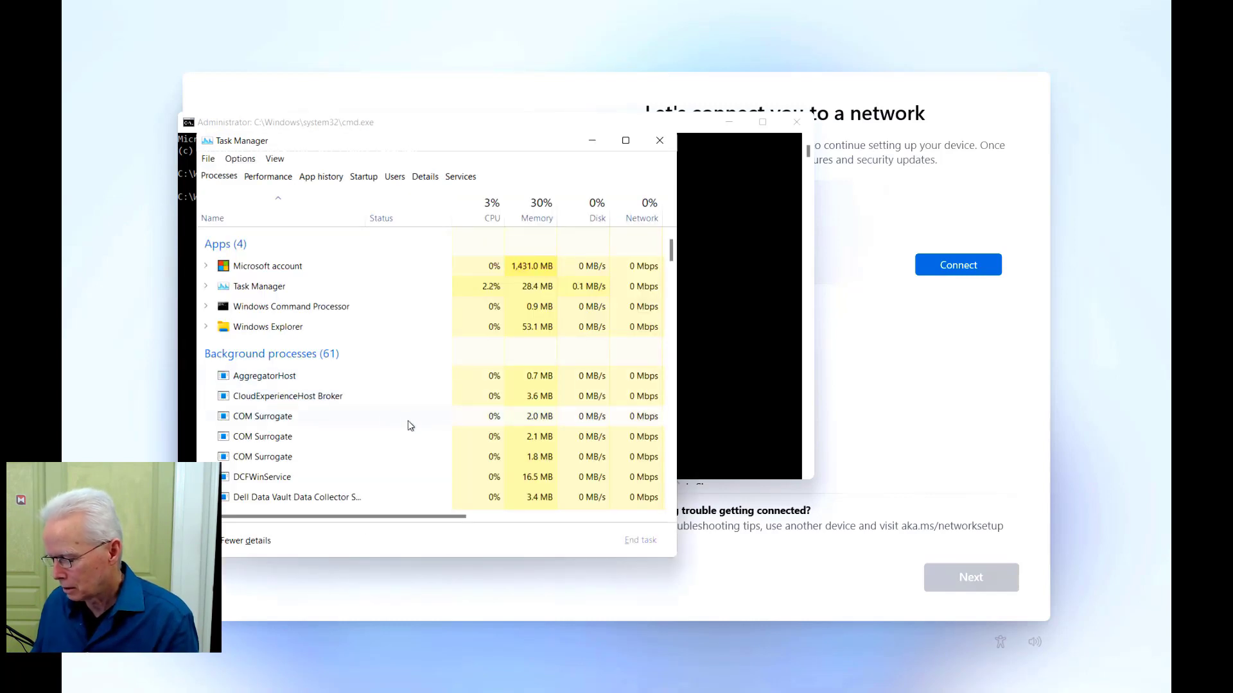
scroll(407, 421, down, 2)
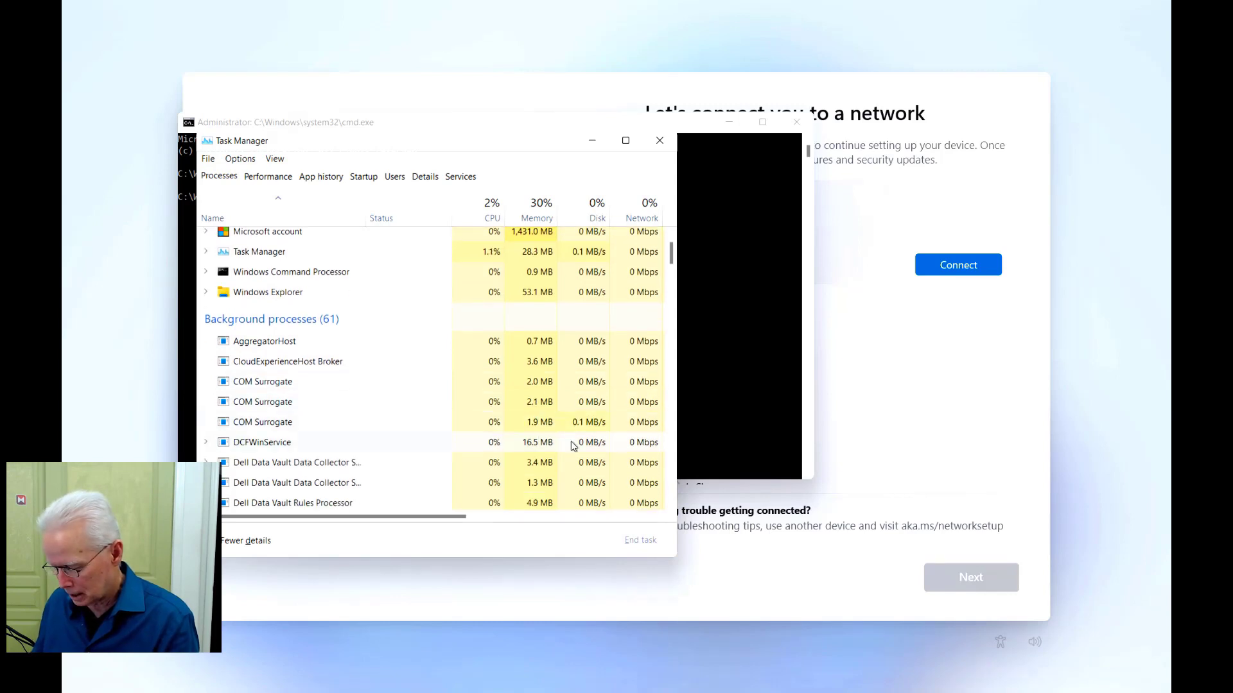
End the Network Connection Flow process in Task Manager
click(673, 455)
click(674, 454)
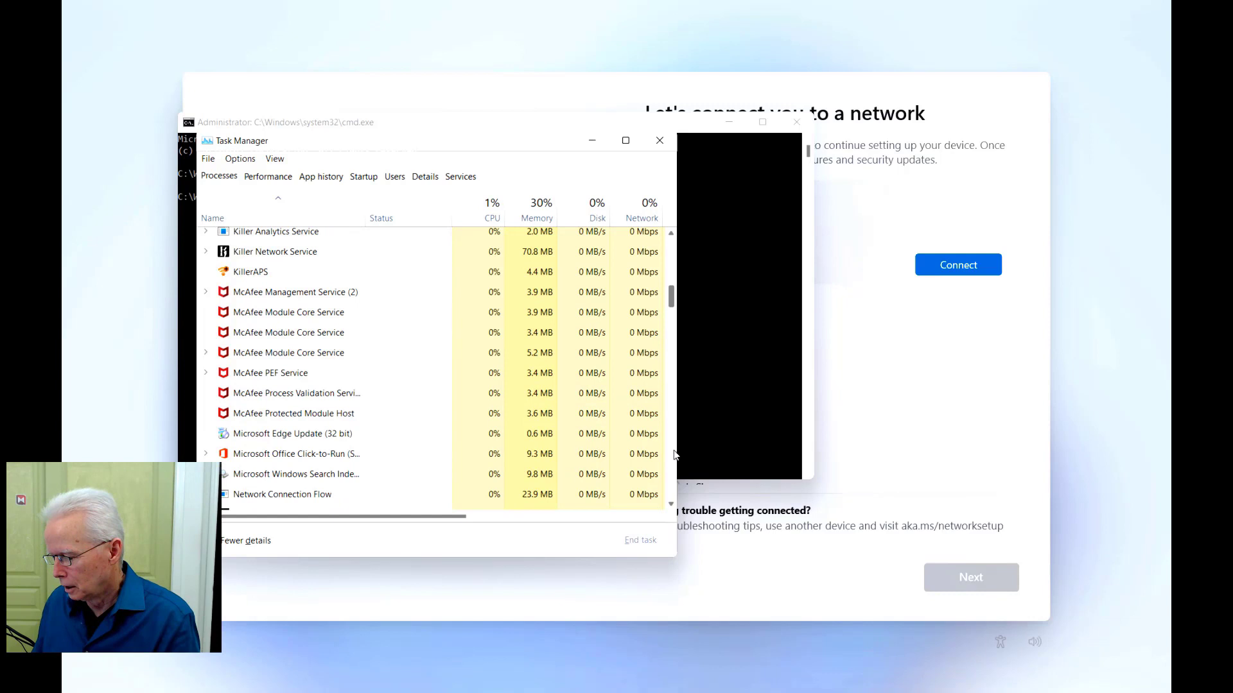
click(673, 455)
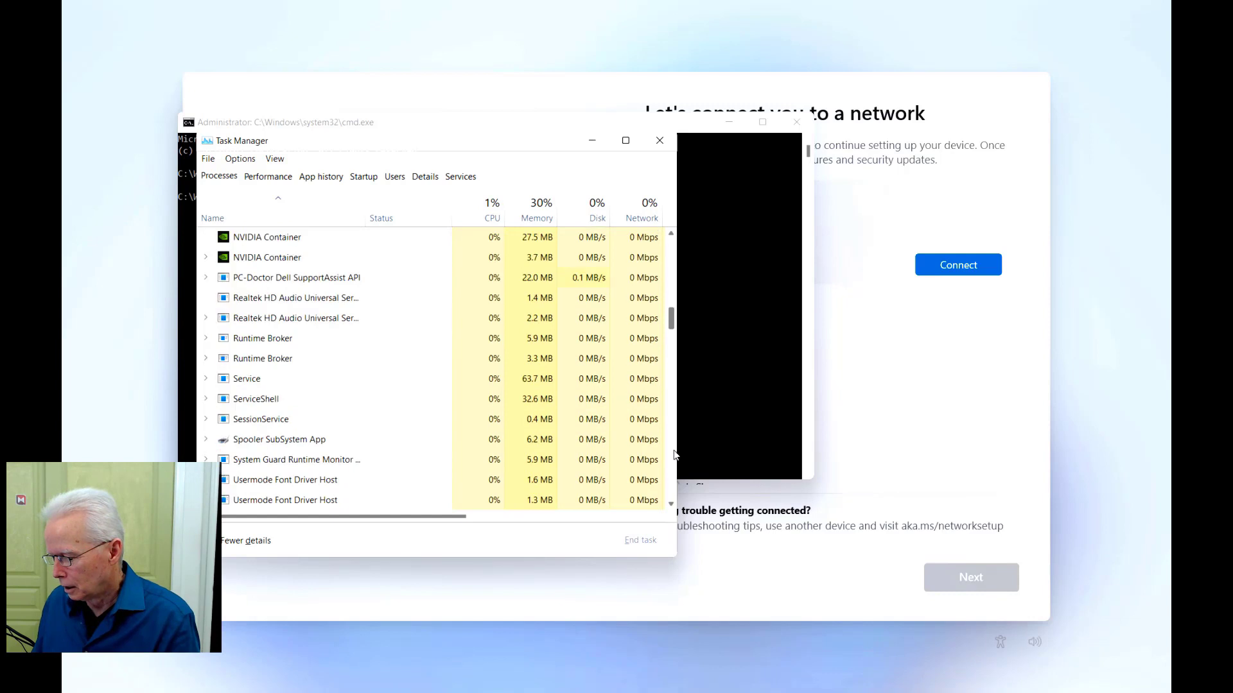
click(671, 236)
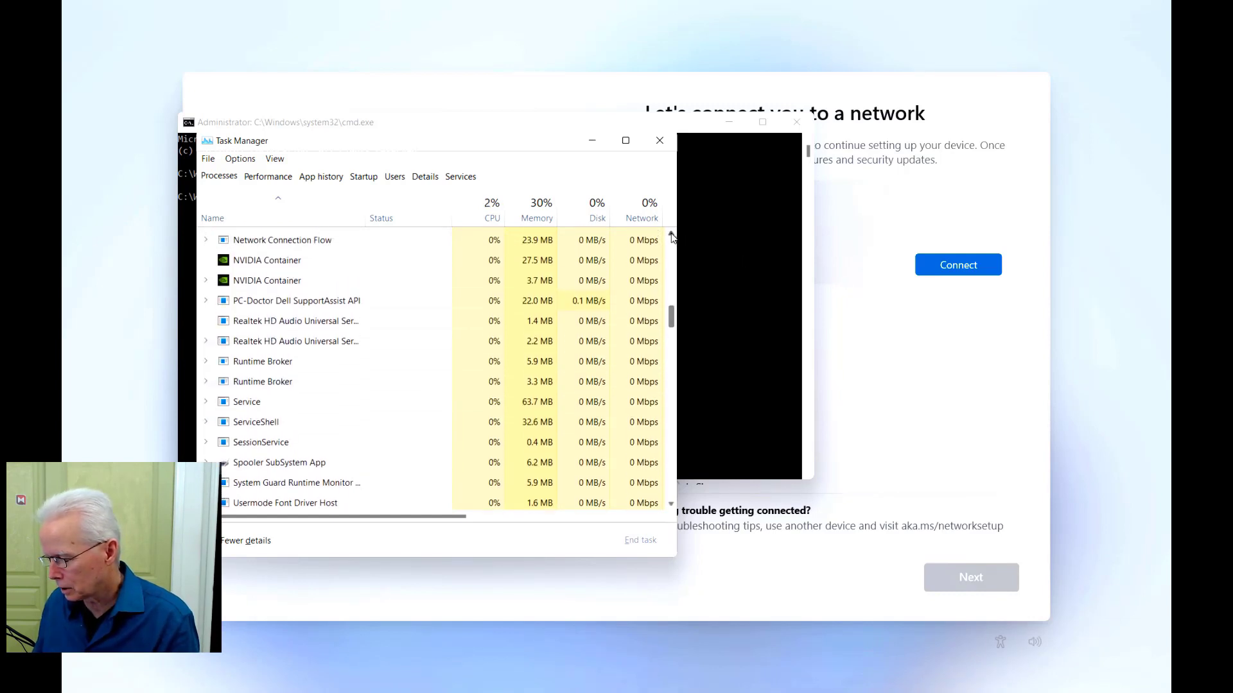
click(324, 240)
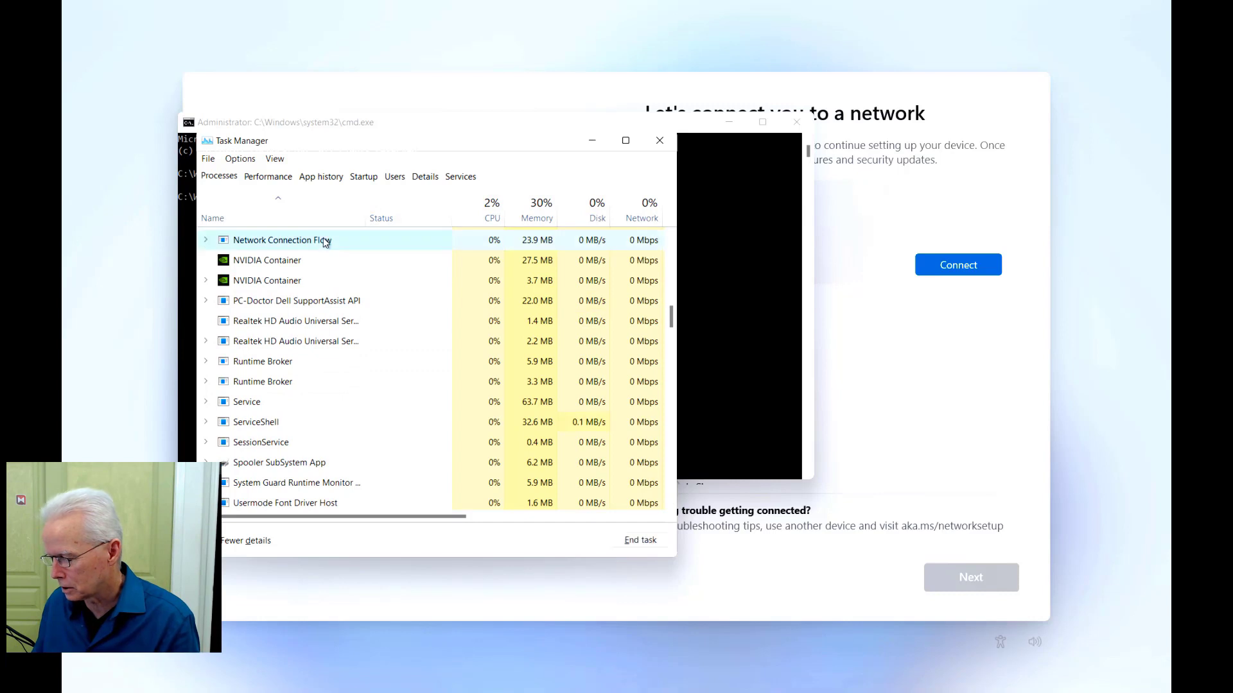
click(637, 540)
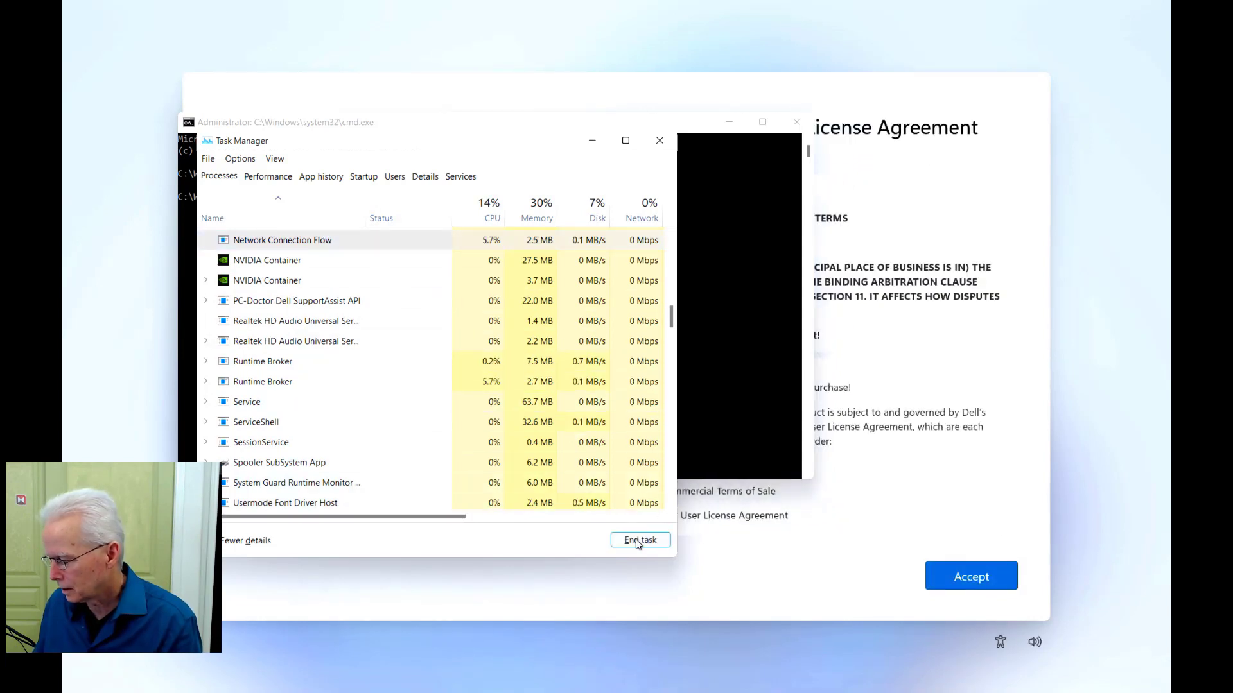
Close Task Manager and quit the Command Prompt with exit
click(659, 142)
click(529, 211)
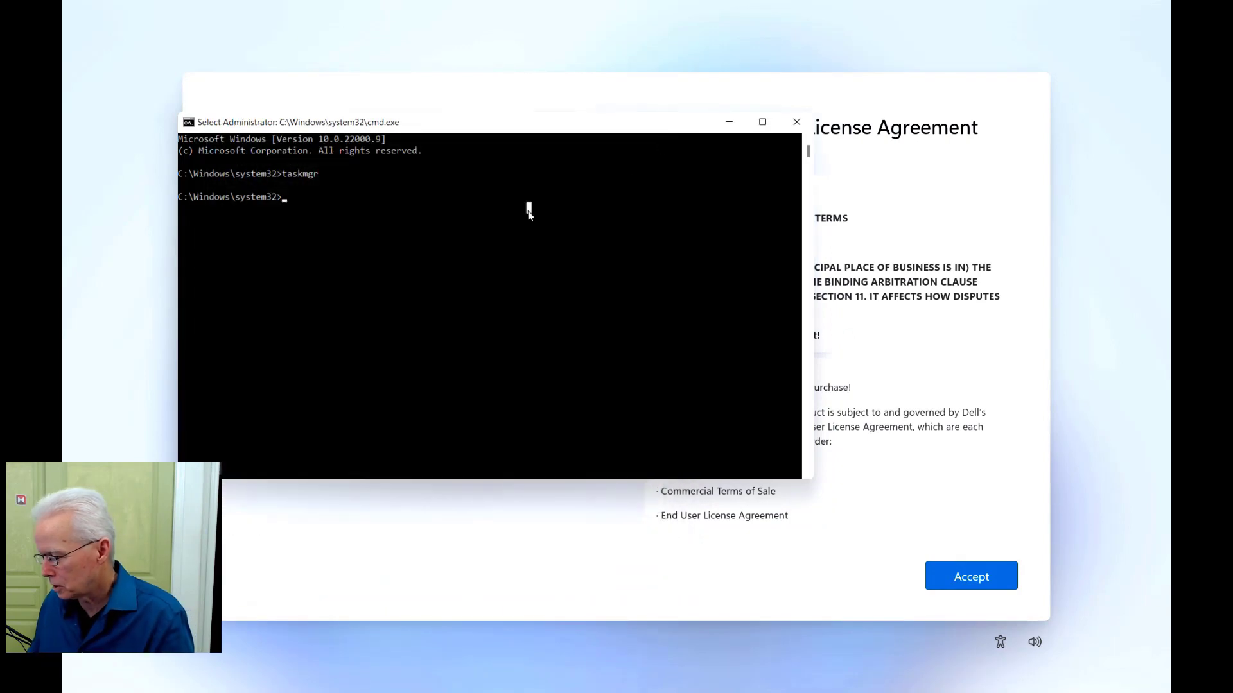
text(exit)
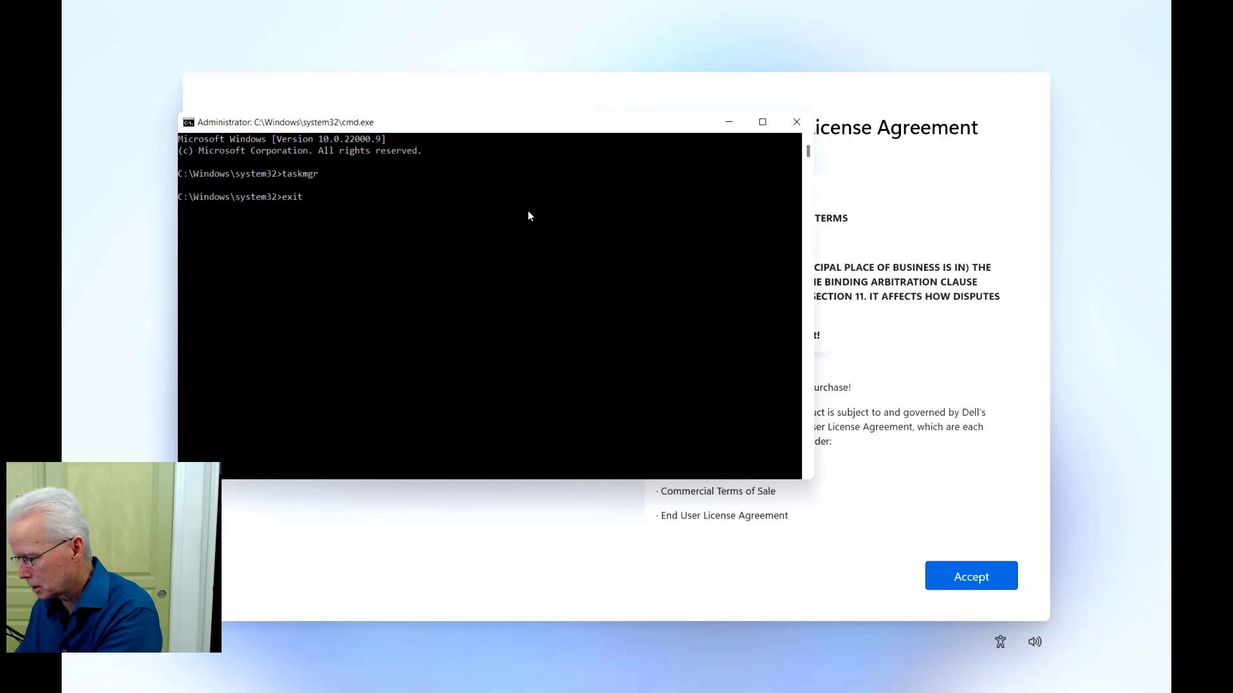
key(Return)
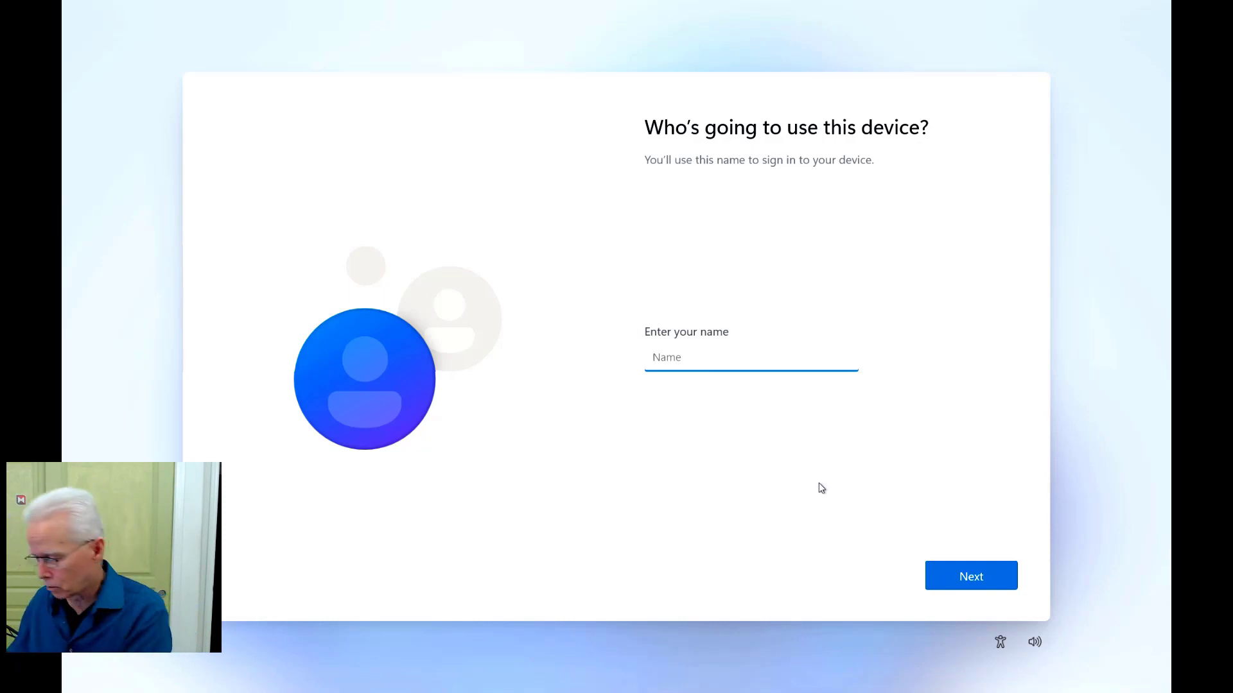
Enter the new local account's user name and continue
text(Sheld)
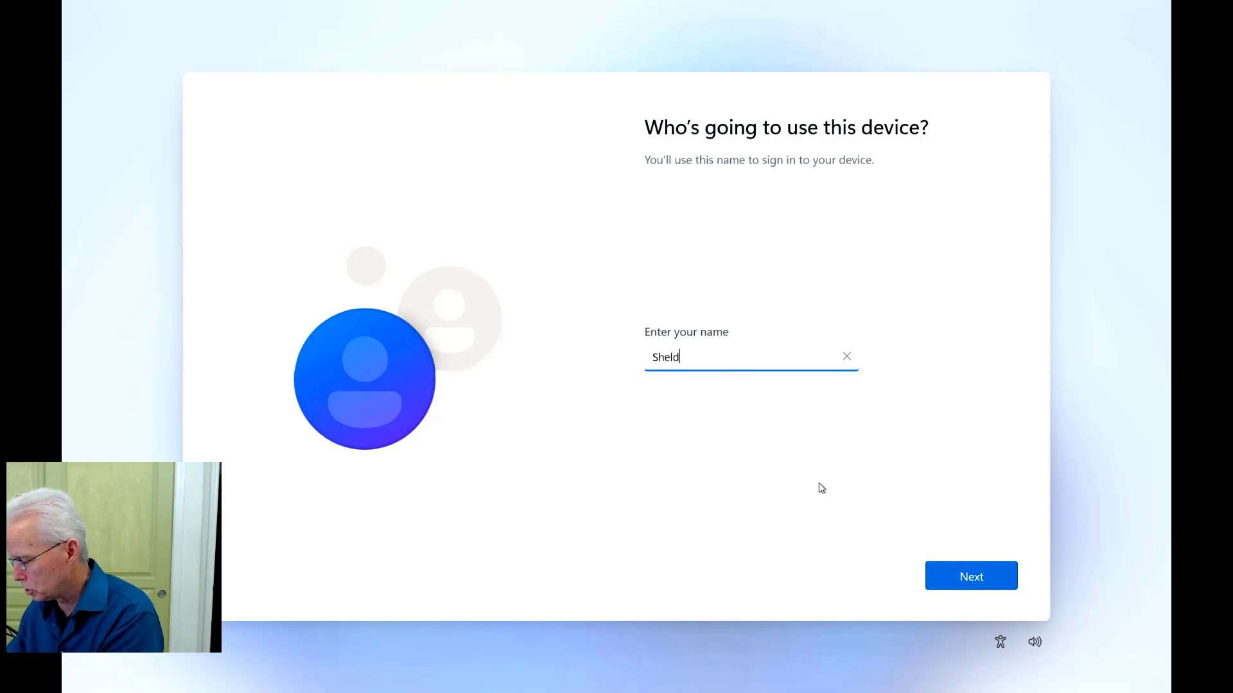
text(on)
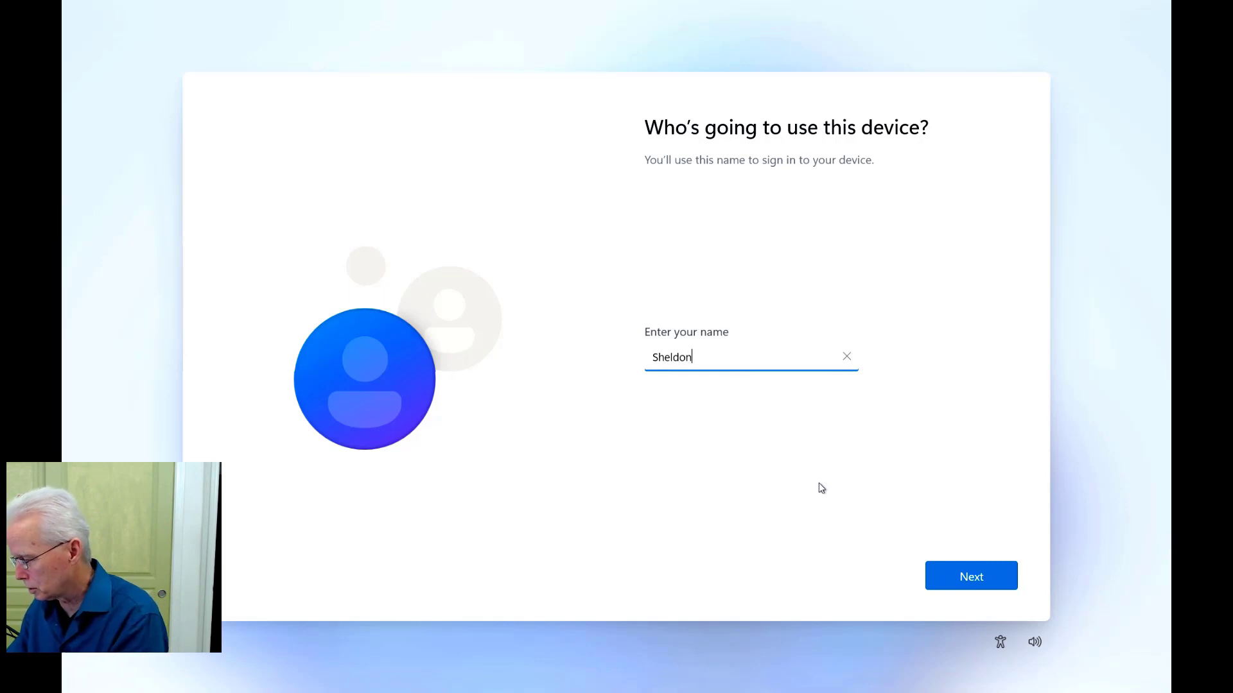
click(969, 577)
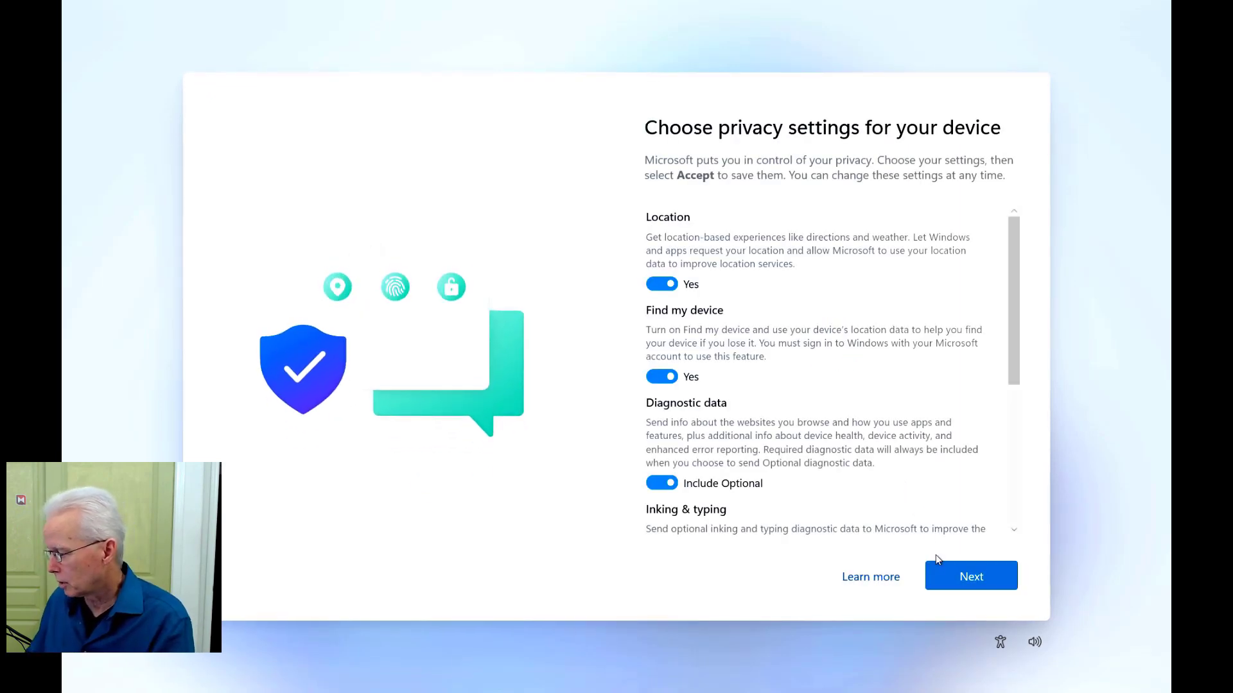
Pass the privacy and Support and Protection pages, unchecking McAfee subscription registration
click(961, 575)
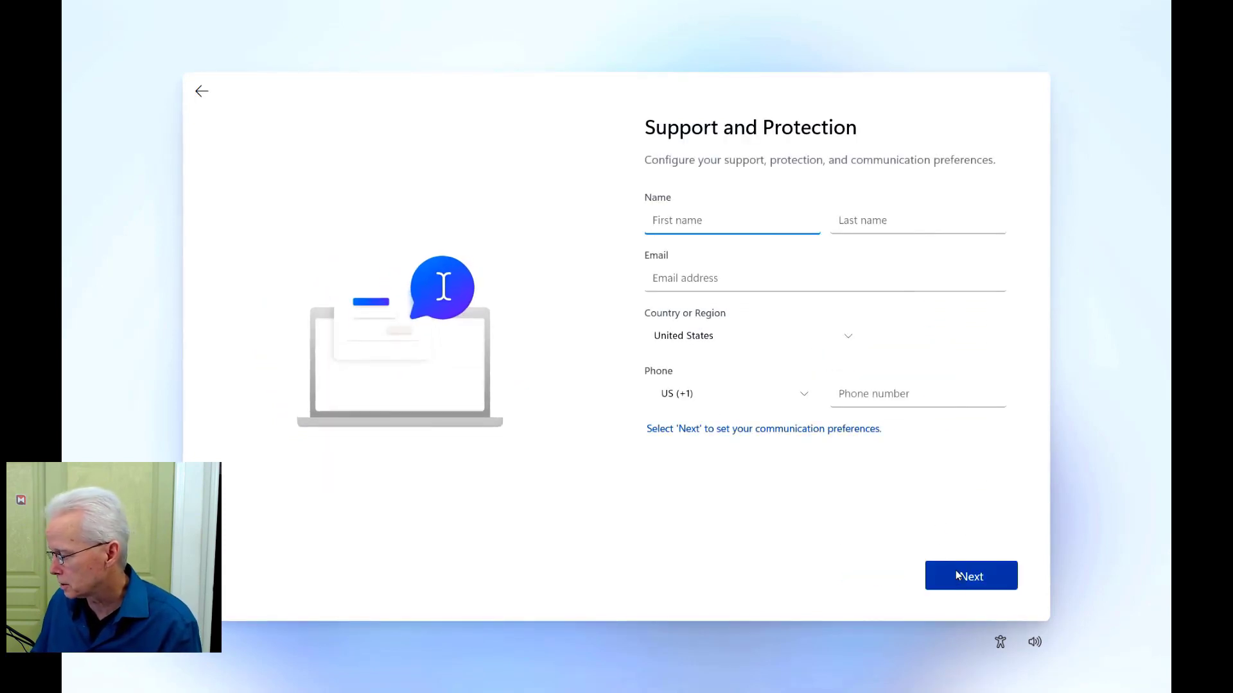
click(956, 570)
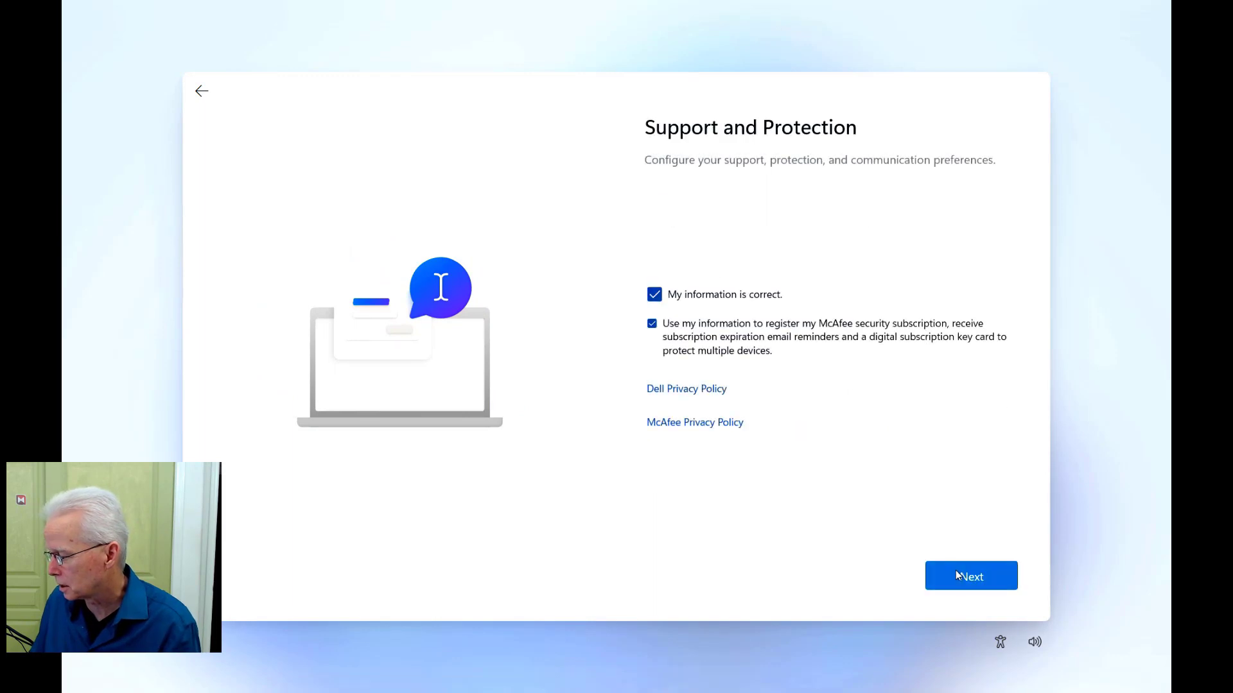
click(652, 324)
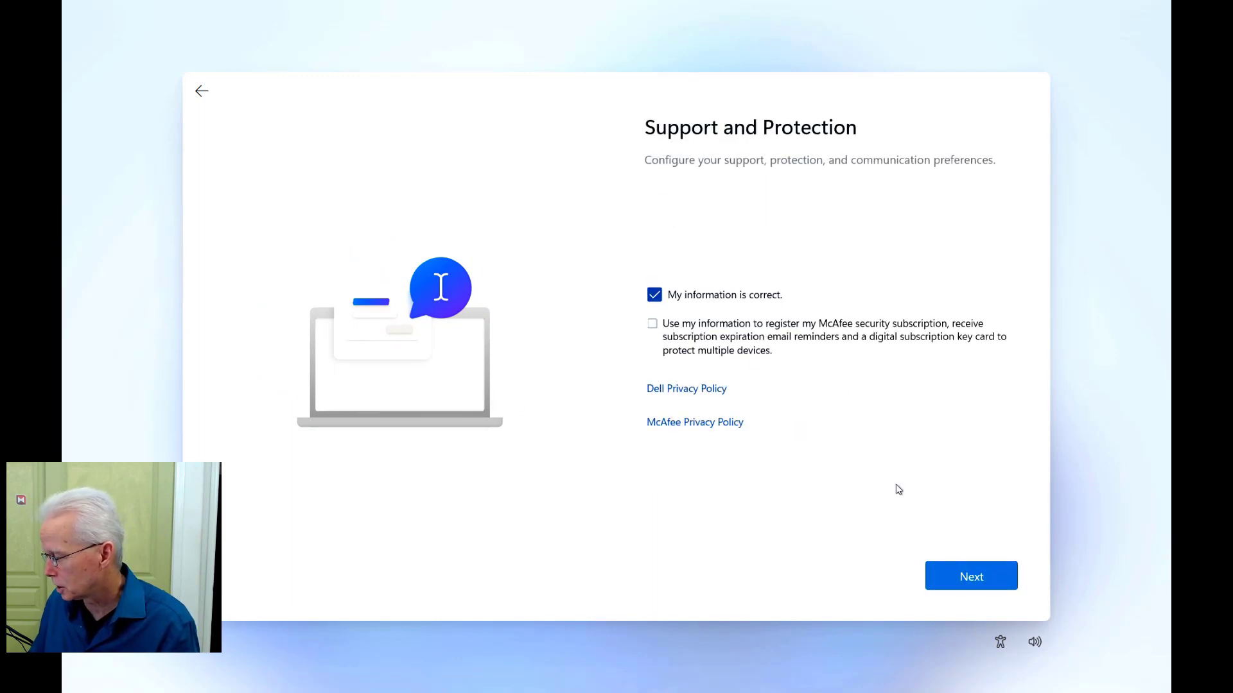
click(952, 568)
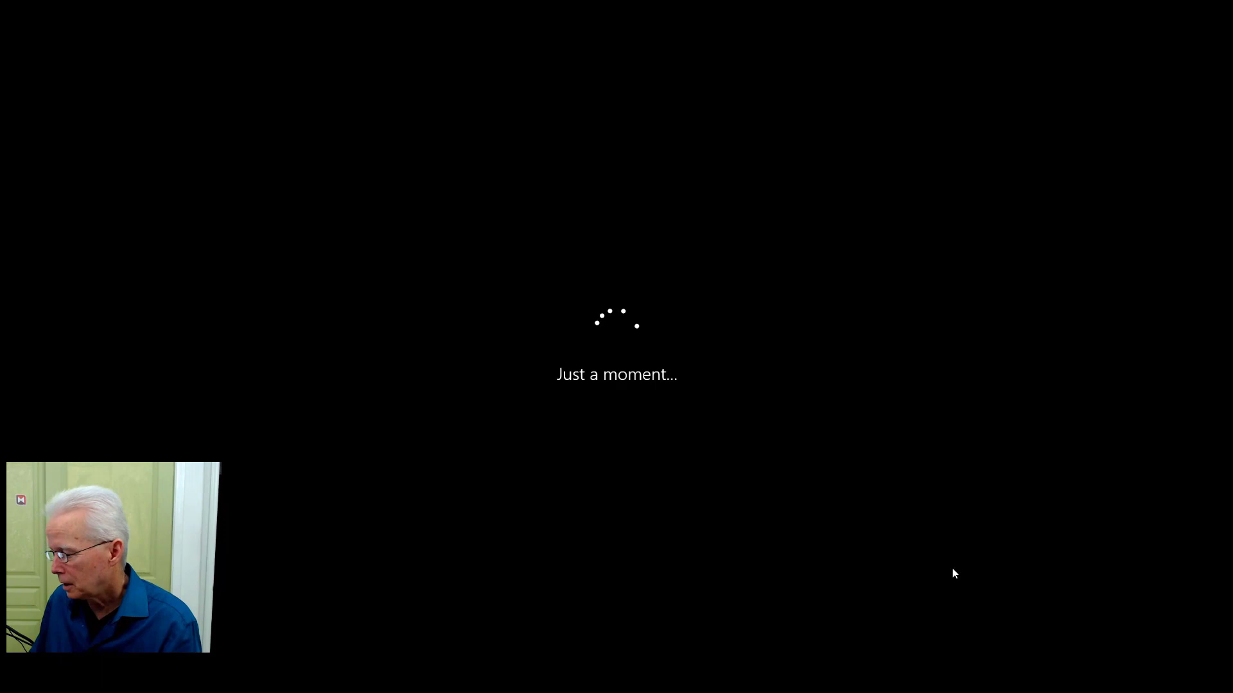